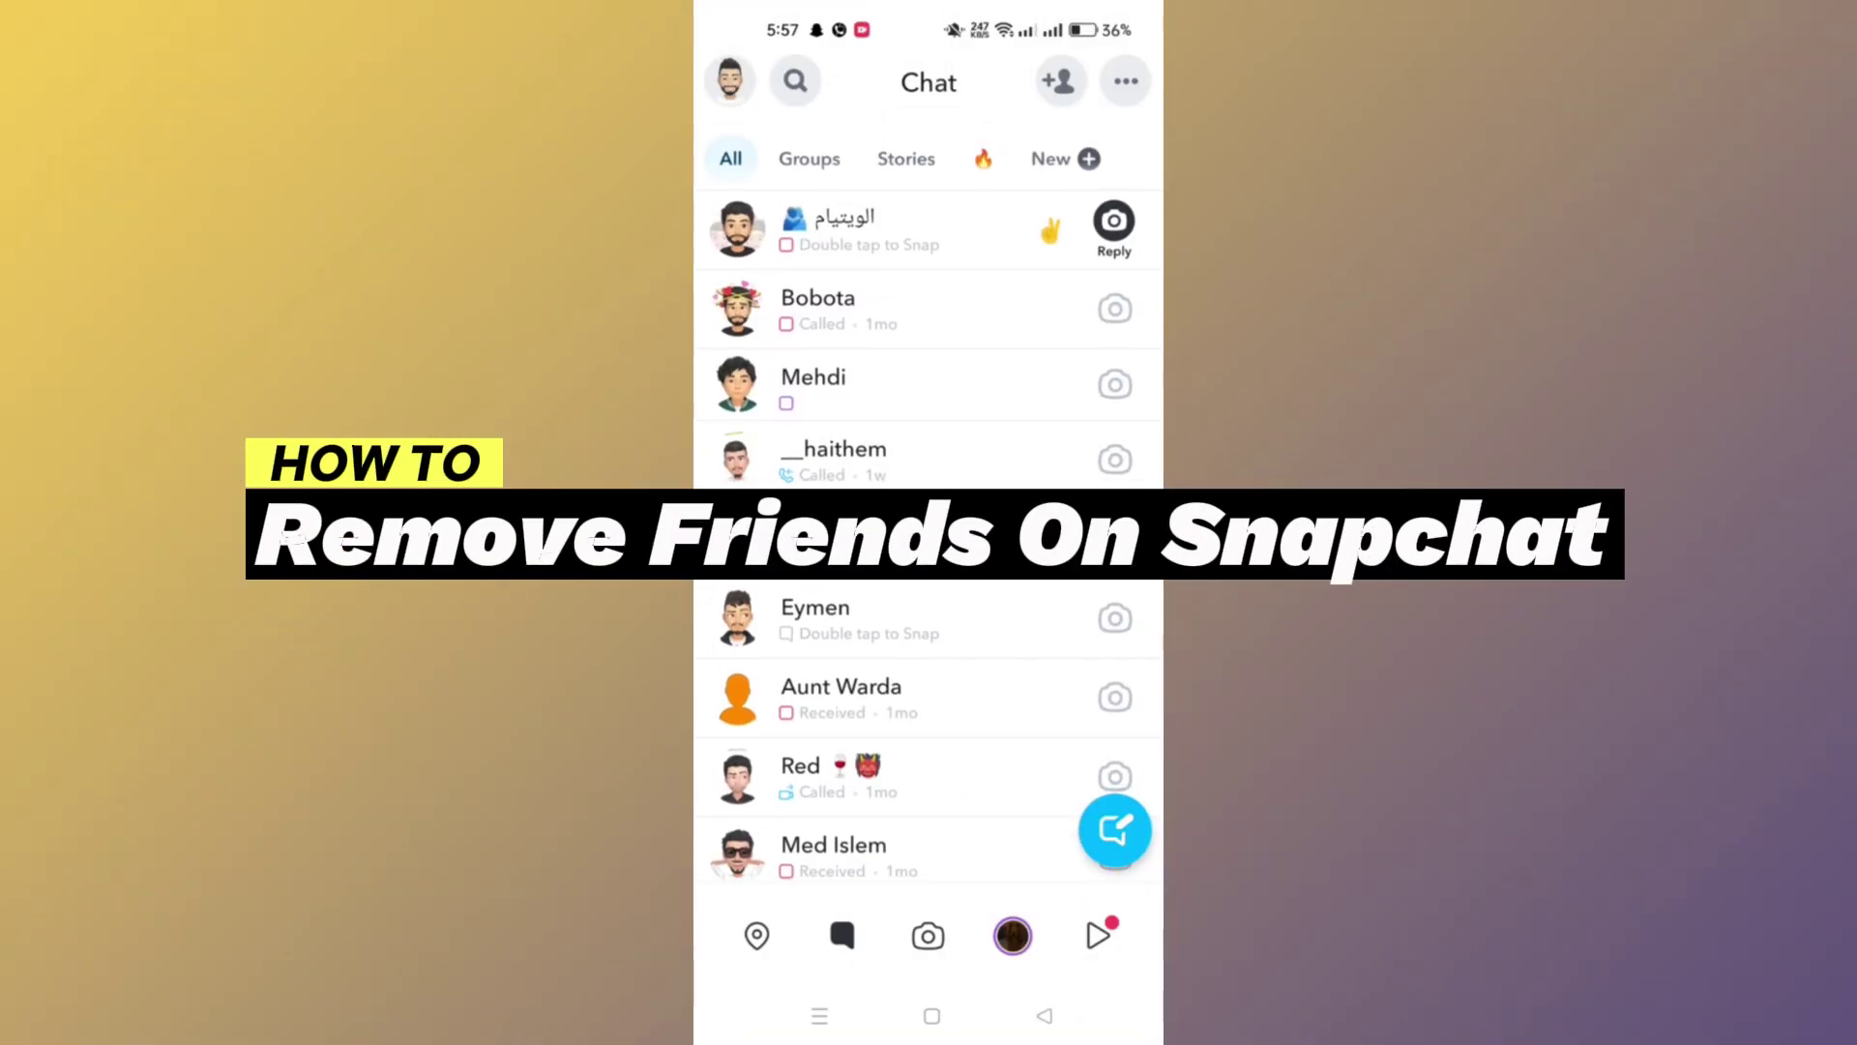
# Step: Open your own Snapchat profile from the Bitmoji avatar to reach My Friends
pyautogui.click(731, 82)
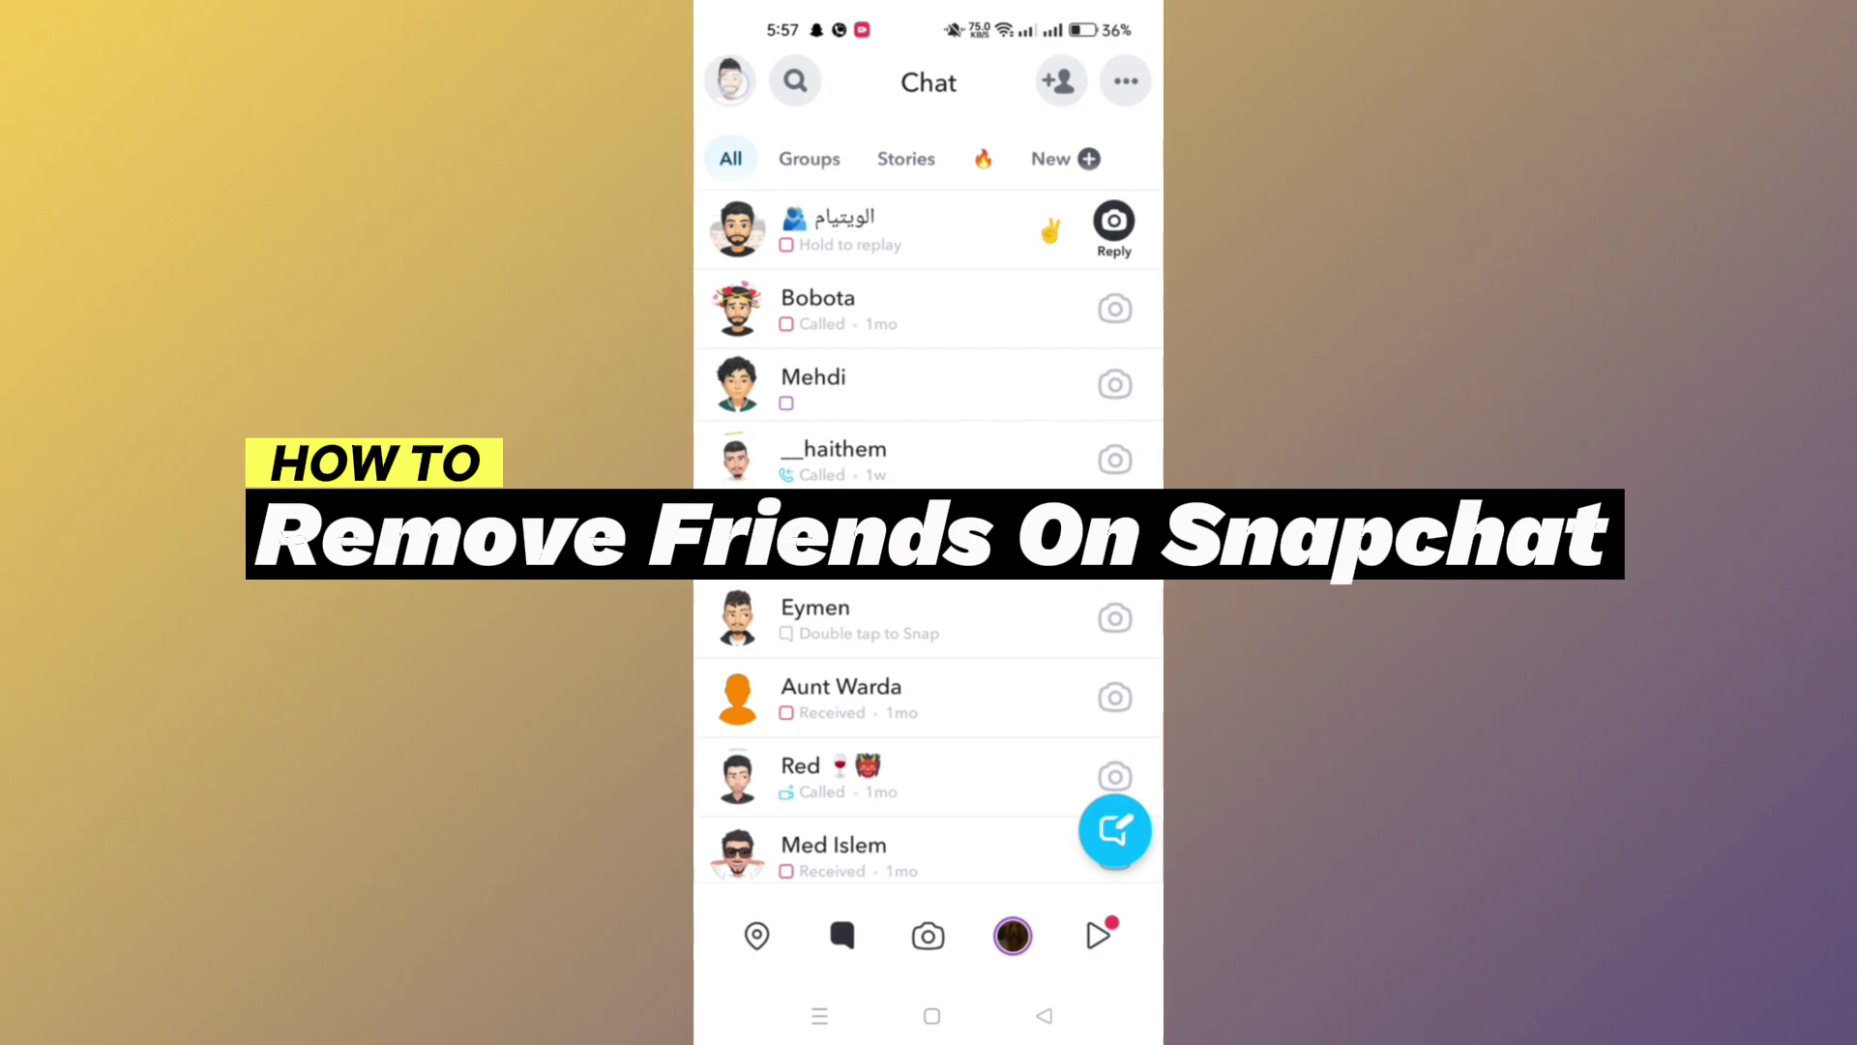